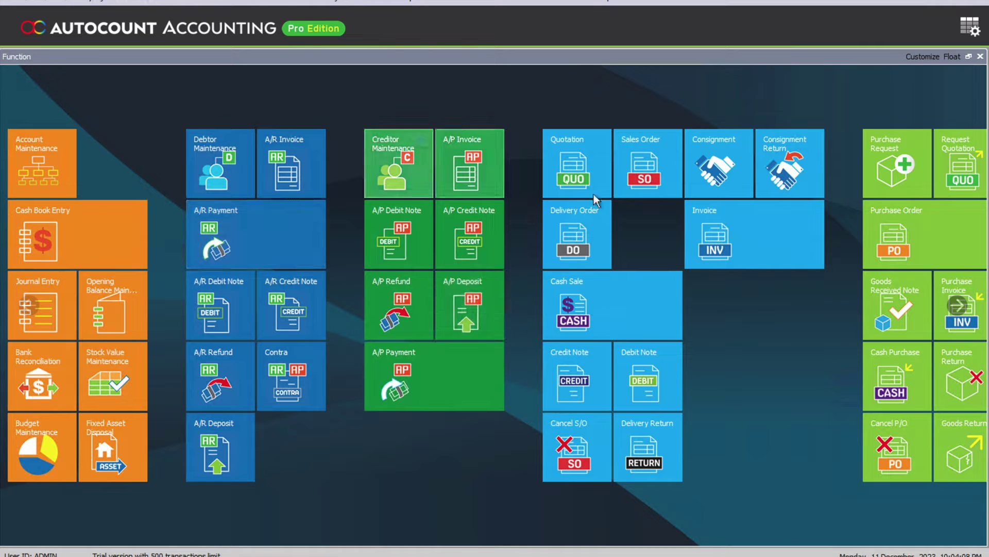
- Create stock item FG002 'Finished Goods' with unit of measure L and save it
{"action": "scroll", "coordinate": [593, 358], "scroll_direction": "down", "scroll_amount": 3}
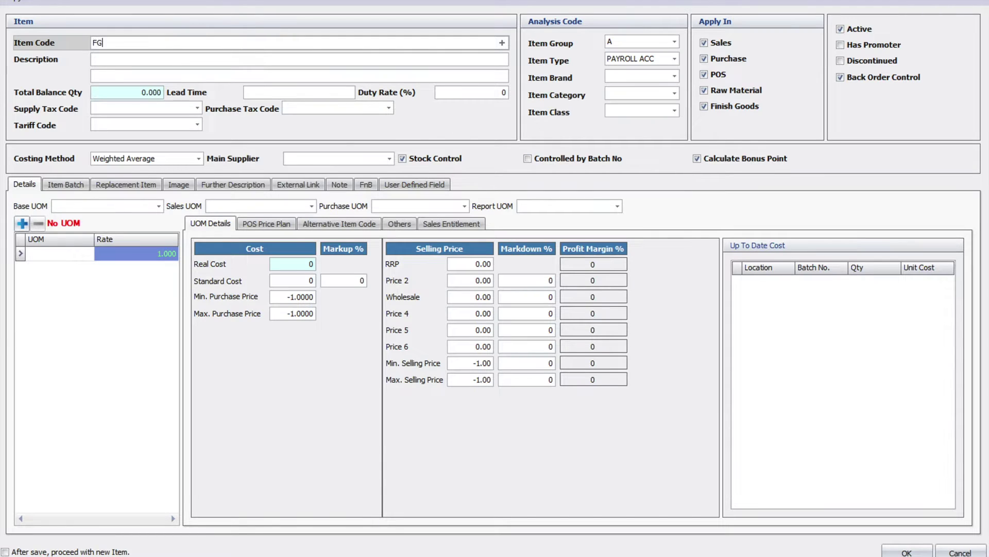
{"action": "type", "text": "2"}
{"action": "key", "text": "Tab"}
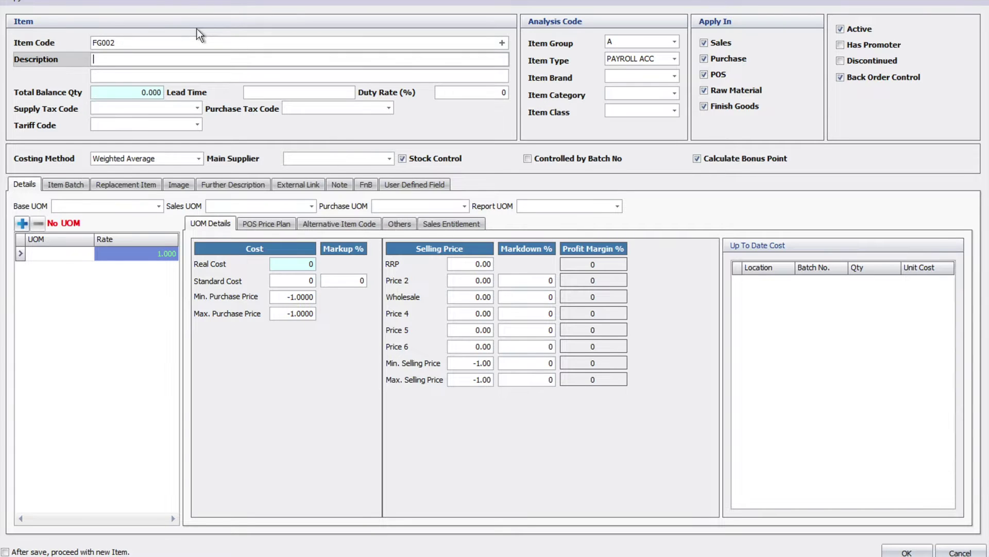
{"action": "type", "text": "Finished Goods"}
{"action": "key", "text": "Tab"}
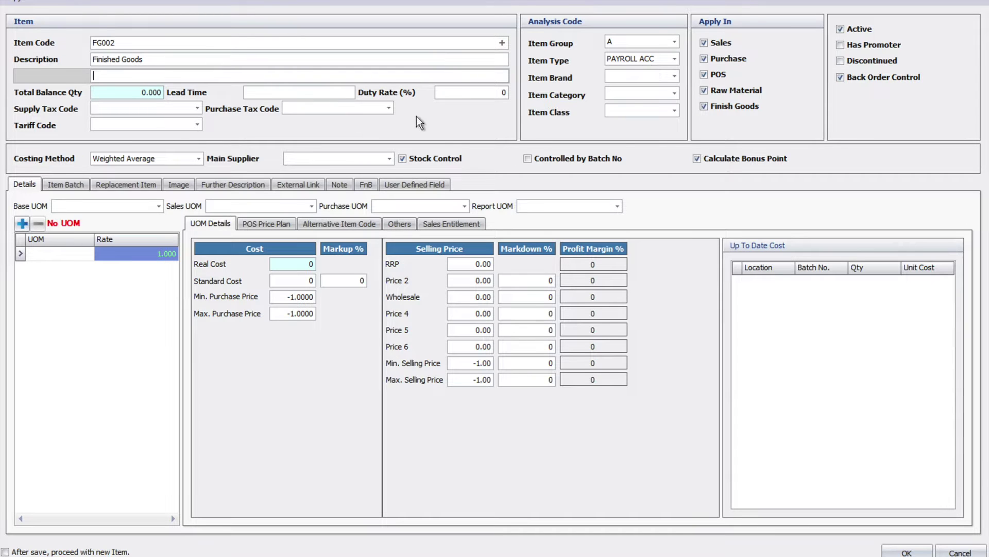
{"action": "left_click", "coordinate": [69, 253]}
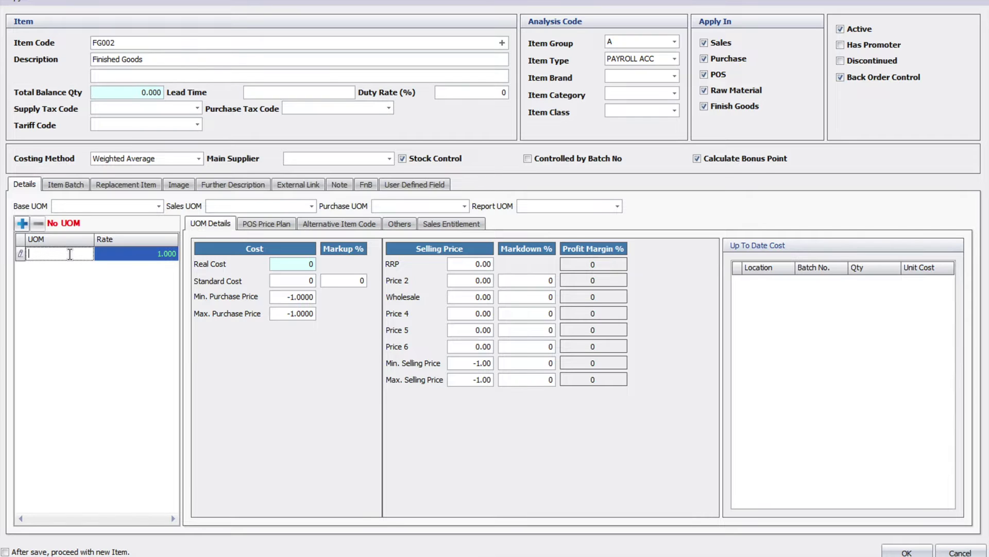
{"action": "type", "text": "L"}
{"action": "left_click", "coordinate": [903, 551]}
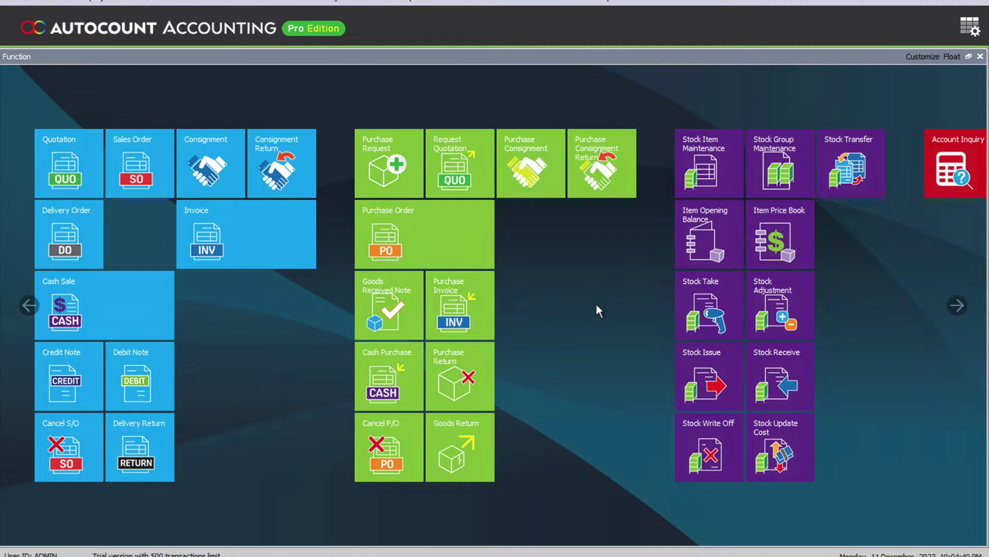
- Create and save stock item RM001 'Raw Material 1' with unit L
{"action": "left_click", "coordinate": [707, 168]}
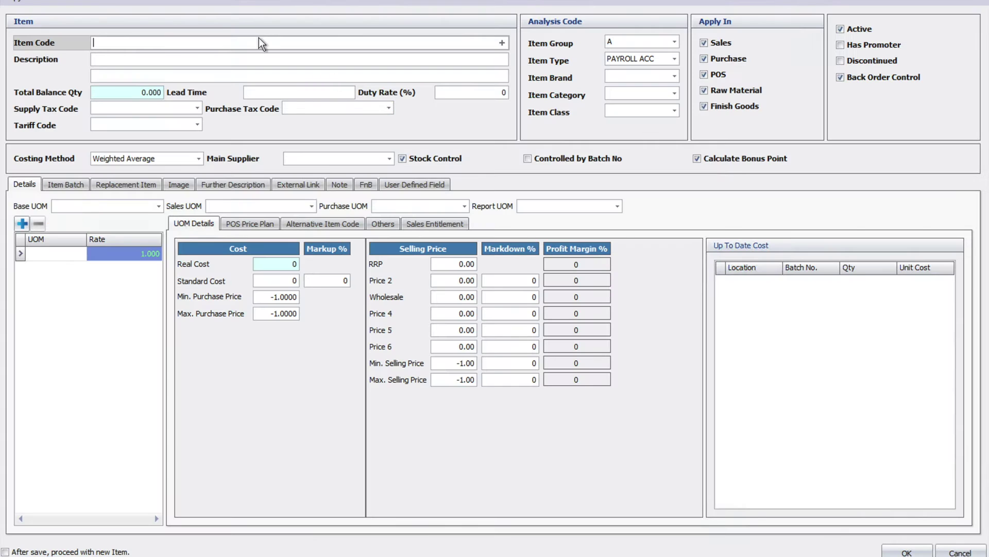
{"action": "type", "text": "RM001"}
{"action": "key", "text": "Tab"}
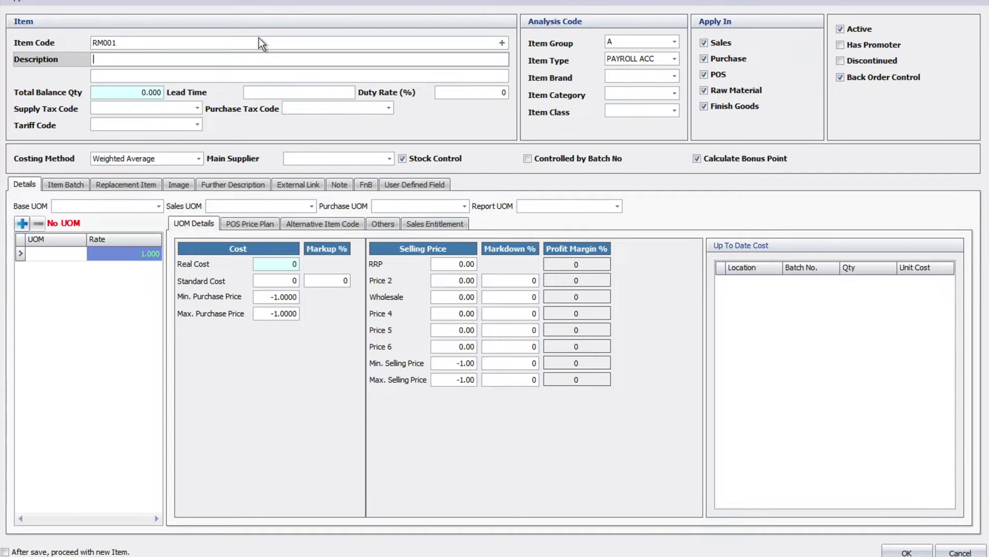
{"action": "type", "text": "Raw Material 1"}
{"action": "key", "text": "Tab"}
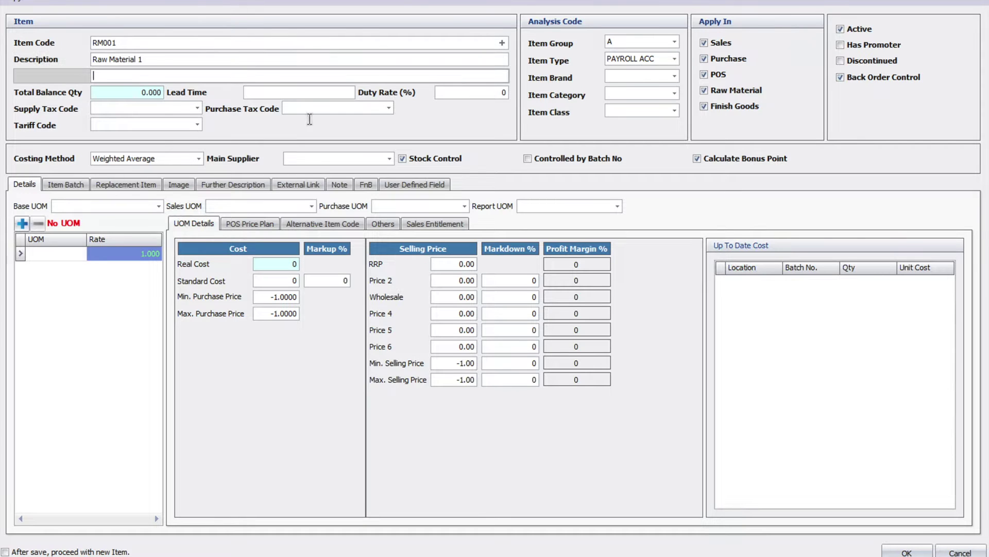
{"action": "left_click", "coordinate": [70, 254]}
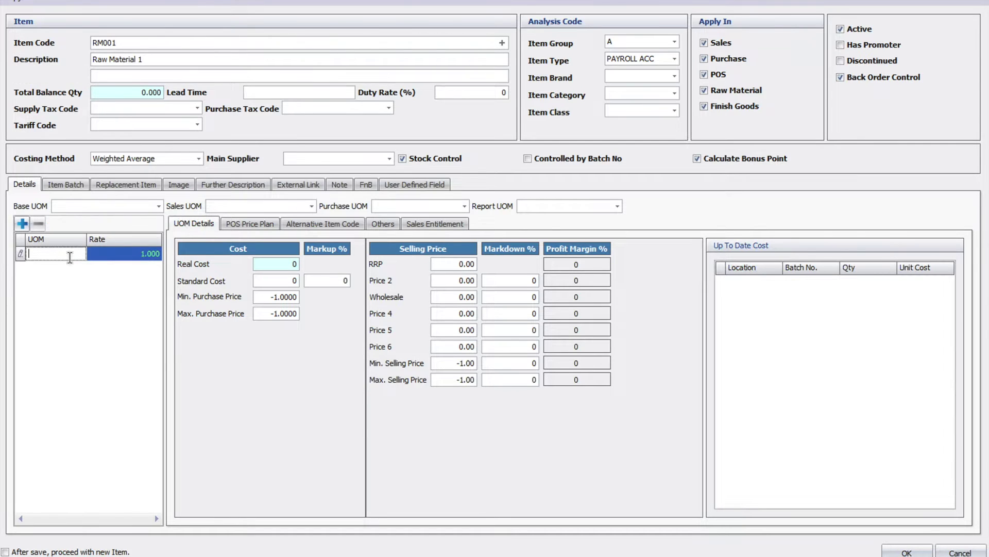
{"action": "type", "text": "L"}
{"action": "key", "text": "Tab"}
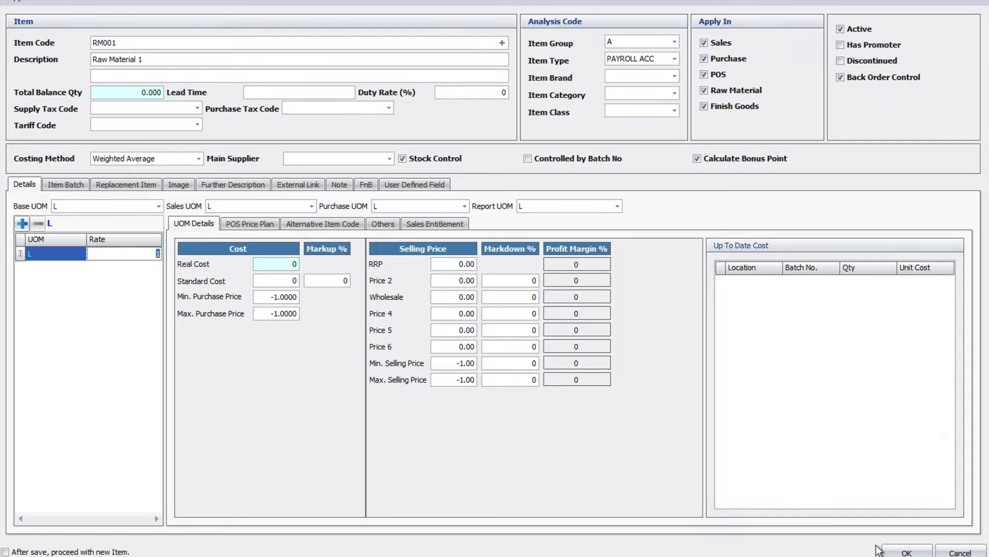
{"action": "left_click", "coordinate": [891, 551]}
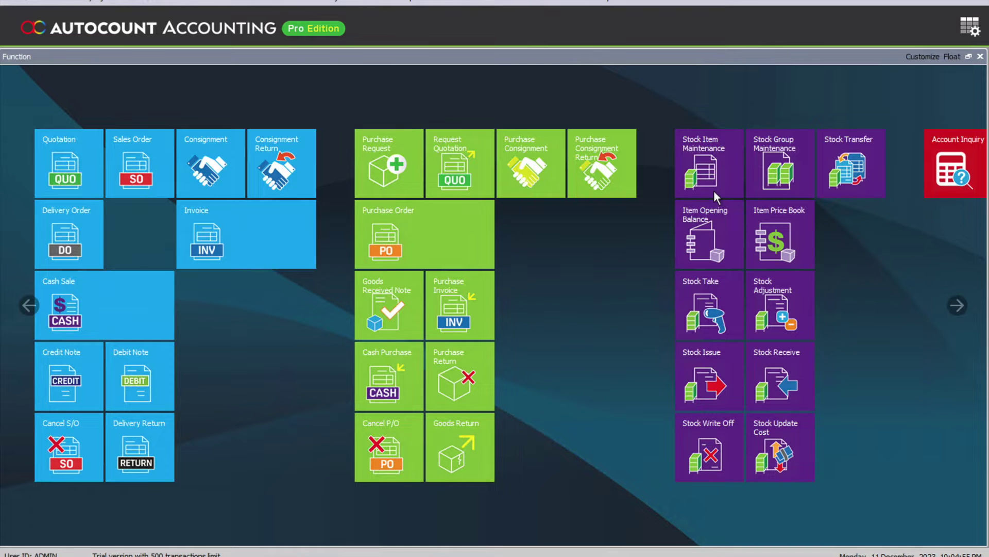
- Create and save stock item RM002 'Raw Material 02' with unit L
{"action": "left_click", "coordinate": [713, 190]}
{"action": "type", "text": "RM"}
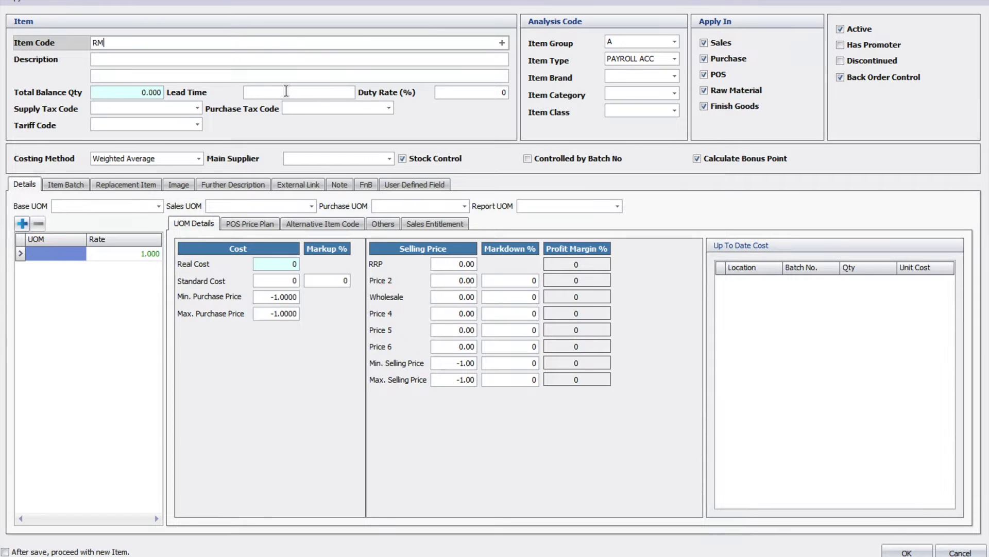
{"action": "type", "text": "002"}
{"action": "key", "text": "Tab"}
{"action": "type", "text": "Ra"}
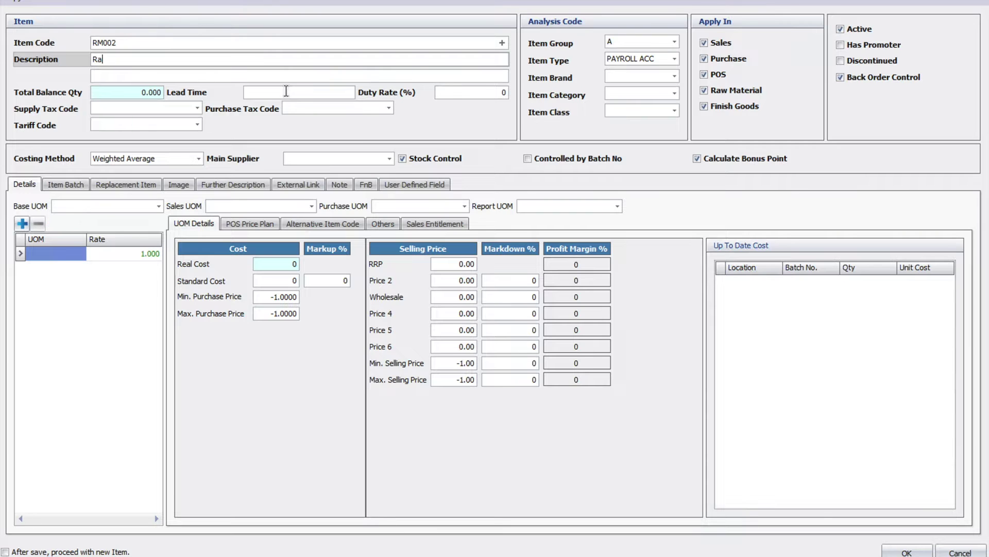
{"action": "type", "text": "w Material 02"}
{"action": "left_click", "coordinate": [73, 253]}
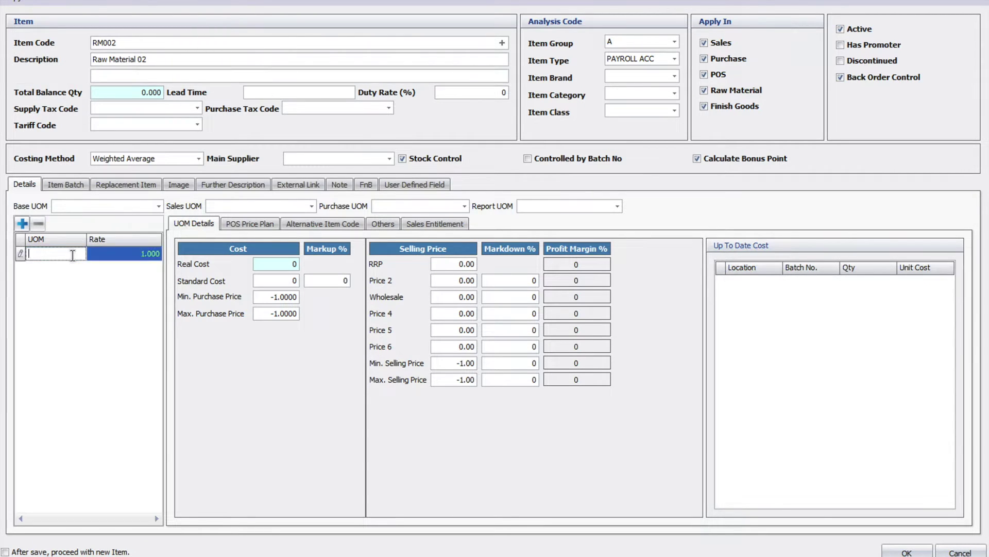
{"action": "type", "text": "L"}
{"action": "left_click", "coordinate": [908, 551]}
- Create stock item RM003 'Raw Material 03' with unit L, fixing a typo, and save it
{"action": "left_click", "coordinate": [709, 159]}
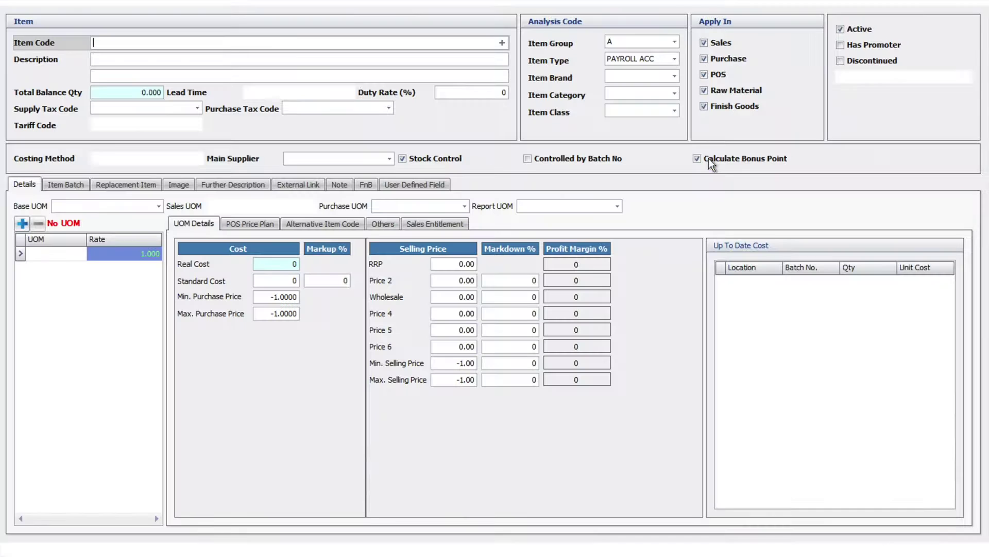
{"action": "type", "text": "RM003"}
{"action": "key", "text": "Tab"}
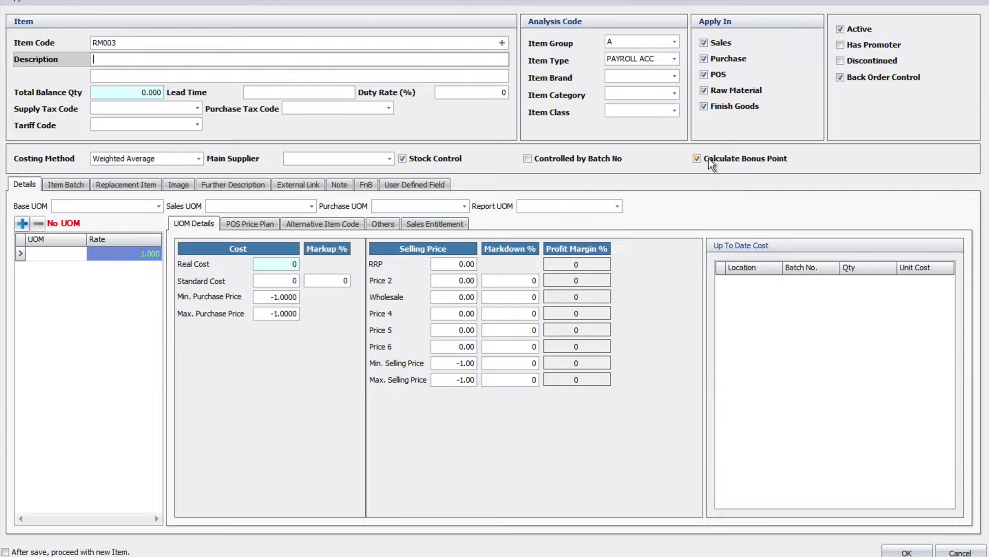
{"action": "type", "text": "Raw Material 03"}
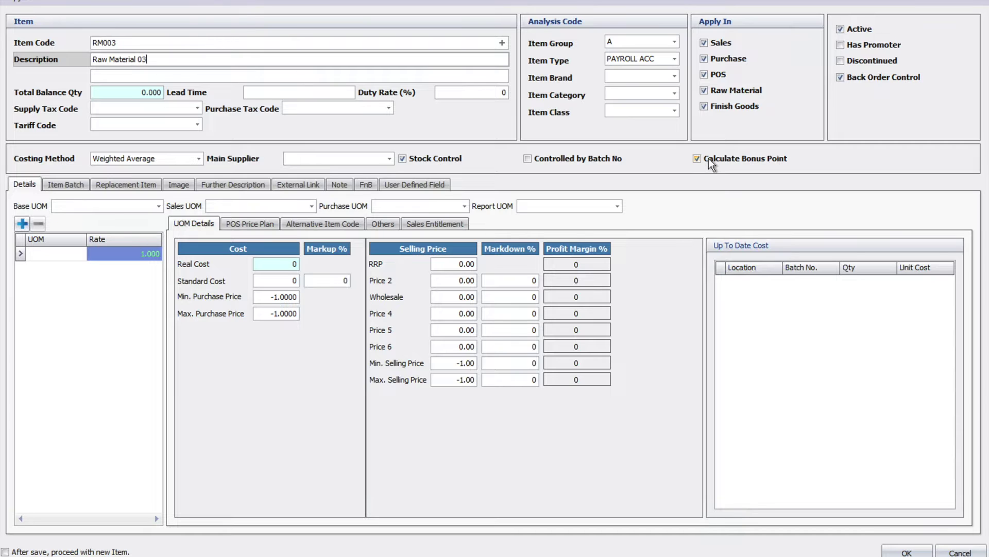
{"action": "left_click", "coordinate": [74, 256]}
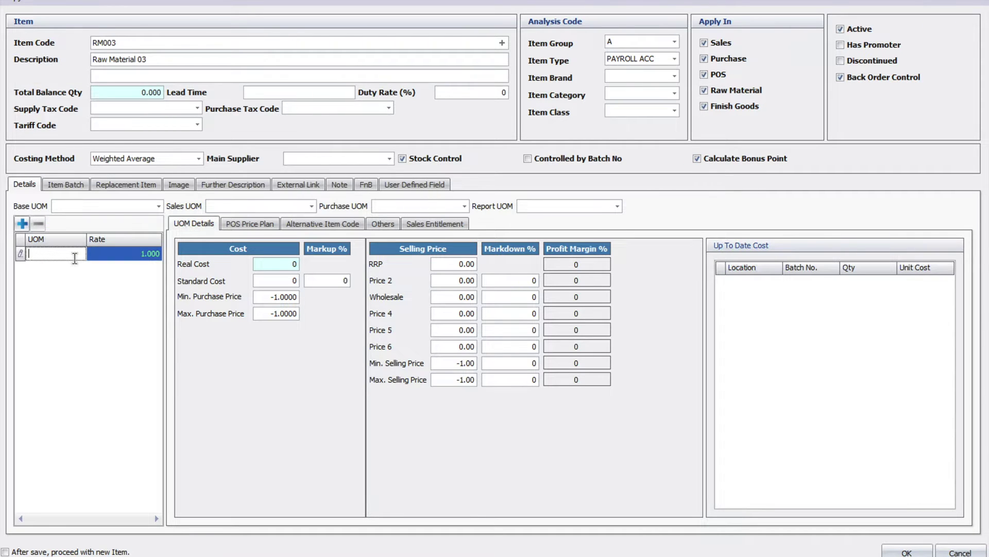
{"action": "type", "text": "L"}
{"action": "key", "text": "Tab"}
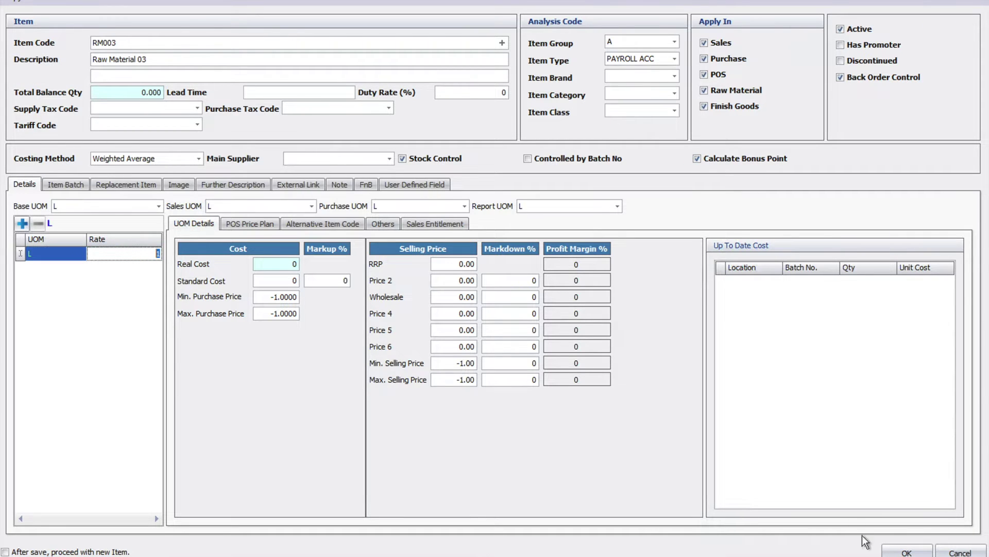
{"action": "left_click", "coordinate": [900, 552]}
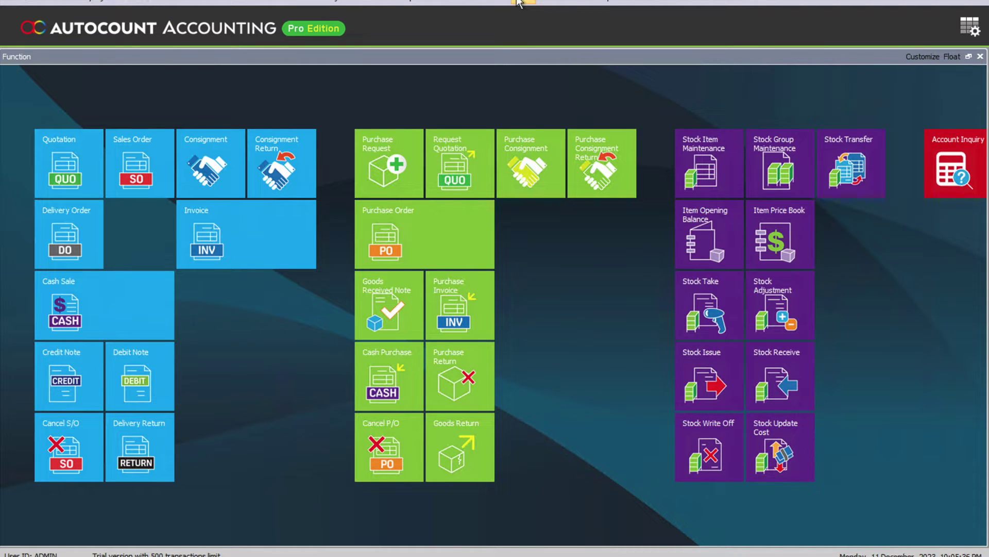
- Clear the Quantity Decimal value in Options under General > Decimals and apply it
{"action": "left_click", "coordinate": [518, 3]}
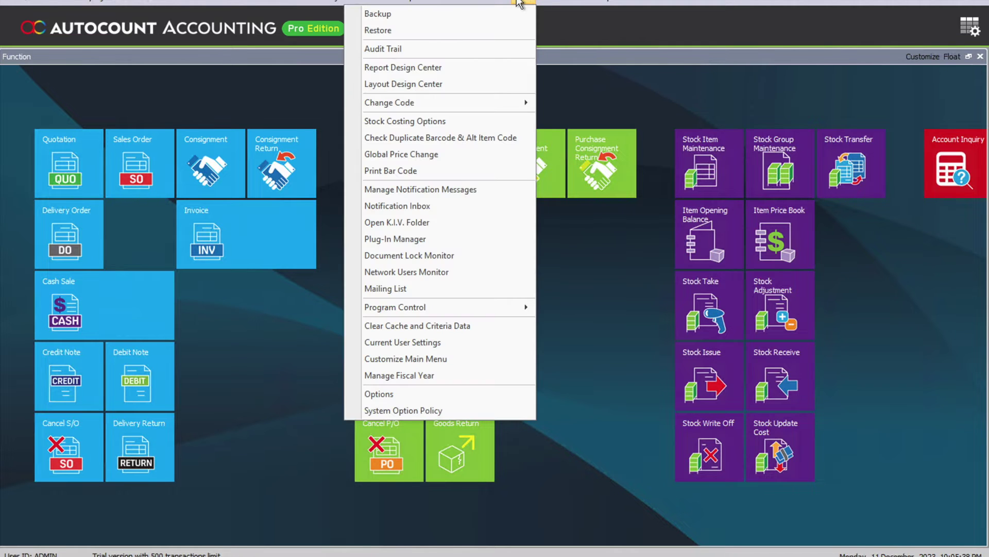
{"action": "left_click", "coordinate": [446, 394]}
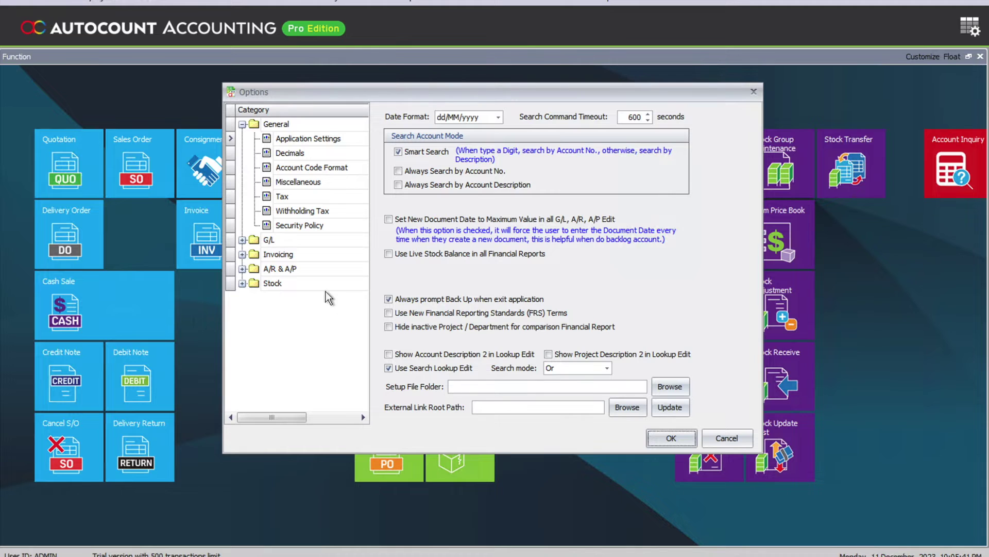
{"action": "left_click", "coordinate": [286, 153]}
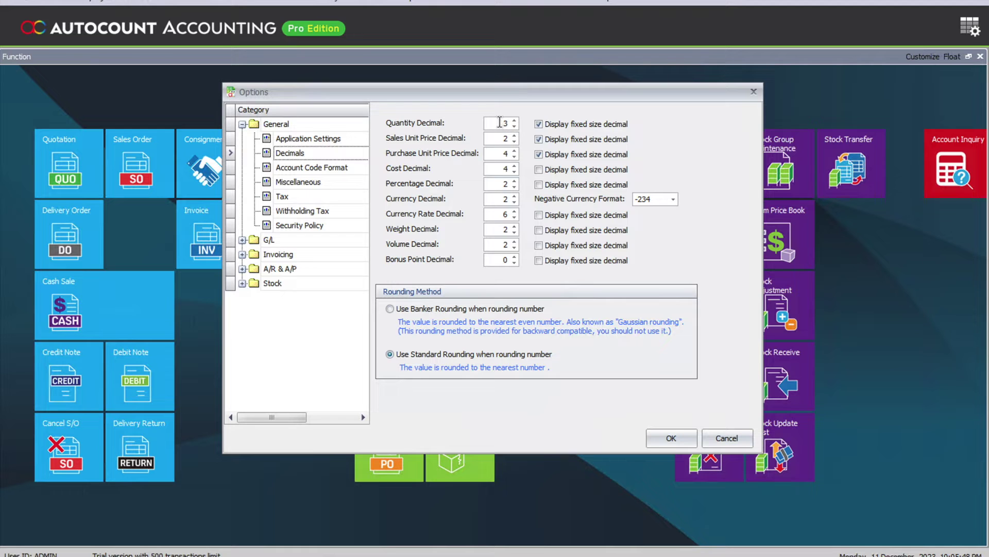
{"action": "double_click", "coordinate": [499, 123]}
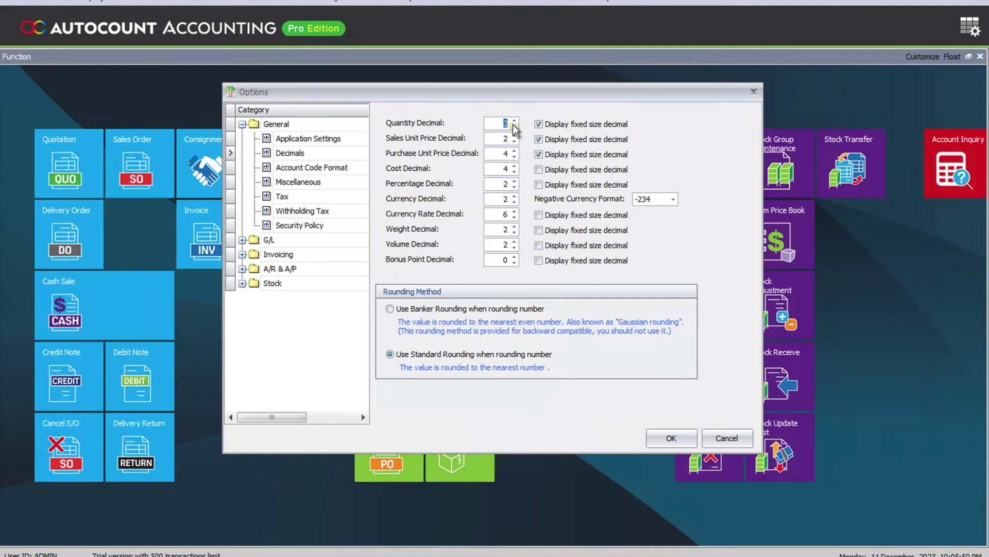
{"action": "key", "text": "BackSpace"}
{"action": "left_click", "coordinate": [671, 439]}
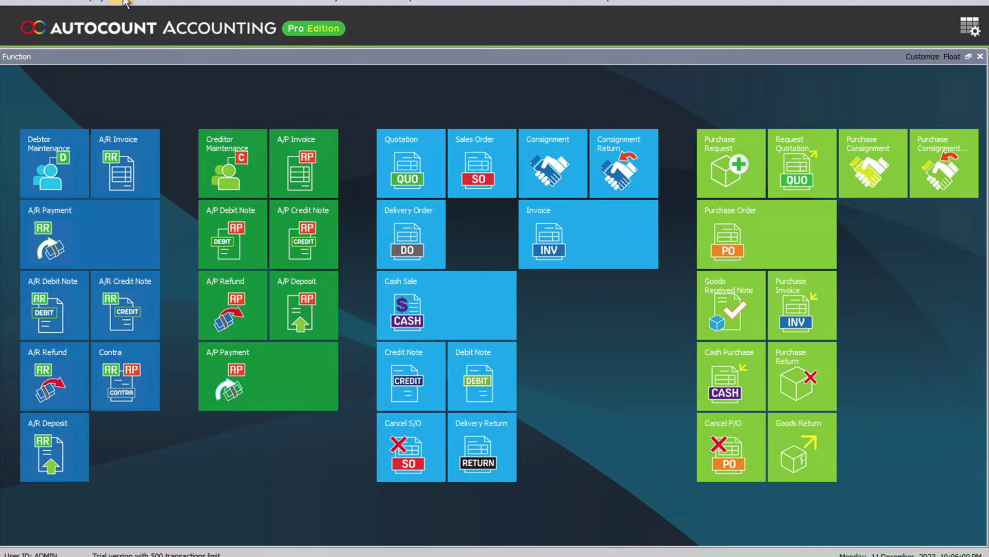
- Show the Stock menu's More Stock Maintenance submenu listing Item BOM Maintenance
{"action": "left_click", "coordinate": [124, 2]}
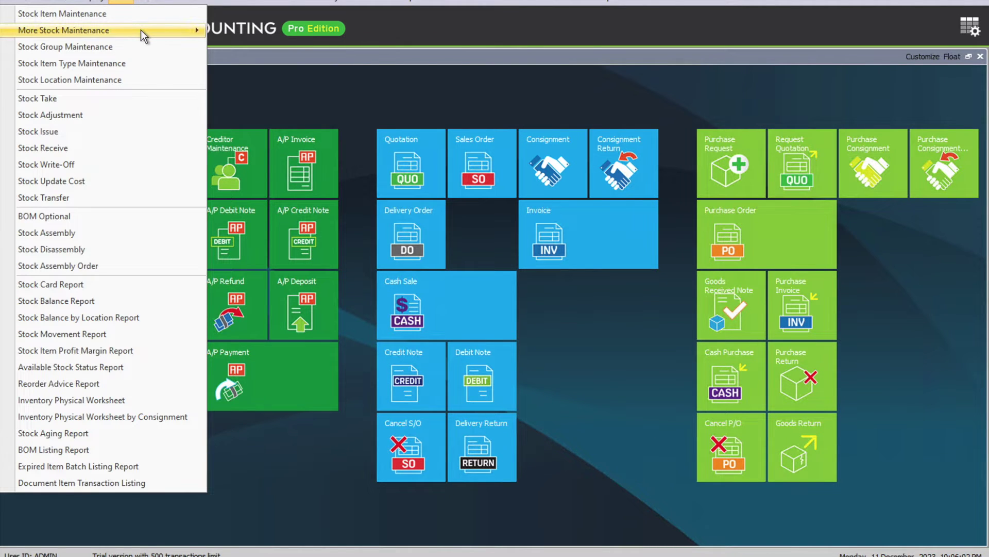
{"action": "mouse_move", "coordinate": [141, 30]}
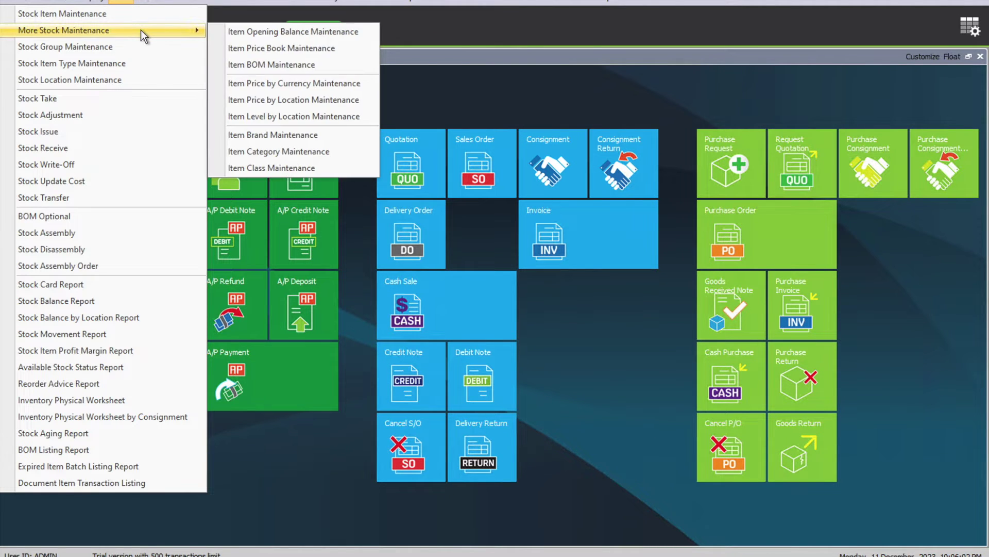
- Start a new Item B.O.M. and choose FG002 Finished Goods as its item code
{"action": "left_click", "coordinate": [255, 63]}
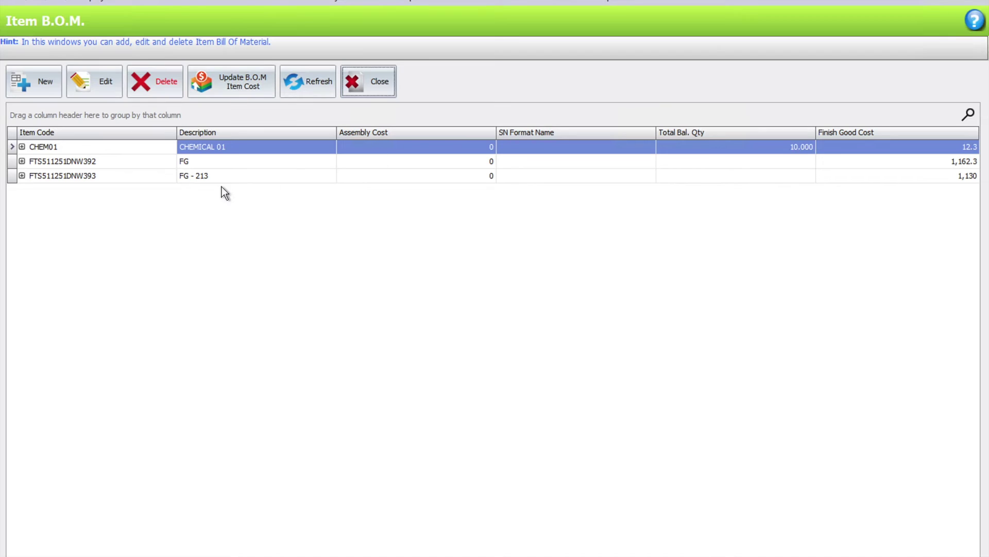
{"action": "left_click", "coordinate": [37, 88]}
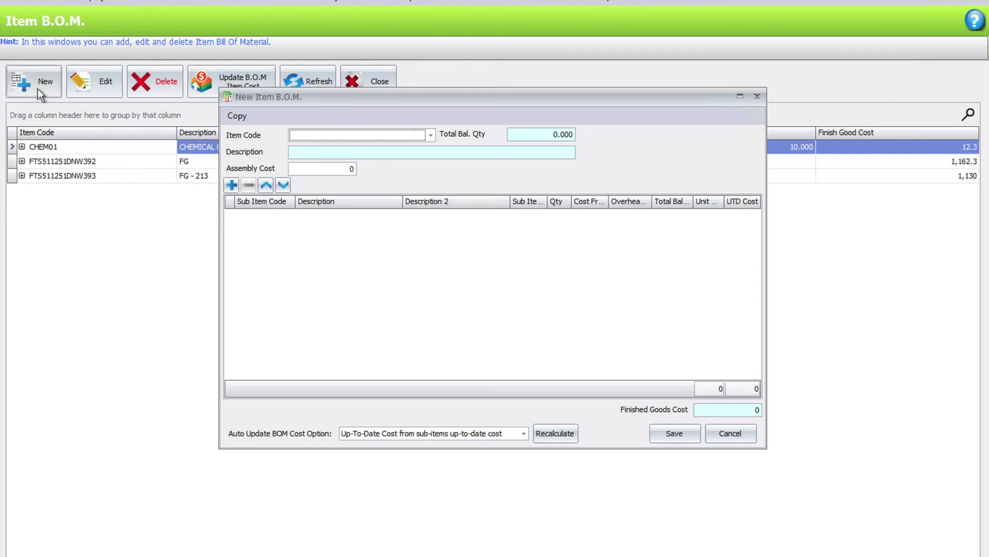
{"action": "left_click", "coordinate": [432, 135]}
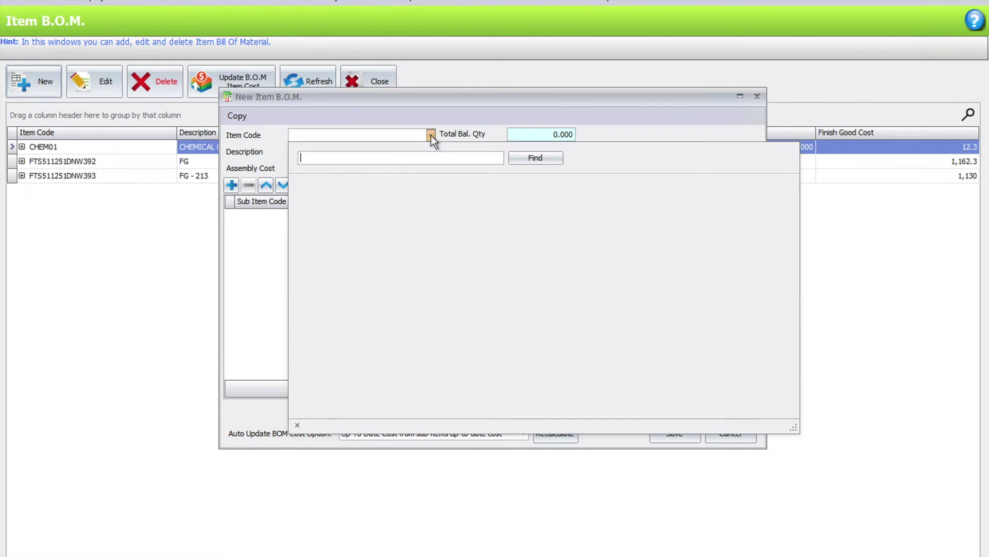
{"action": "type", "text": "f"}
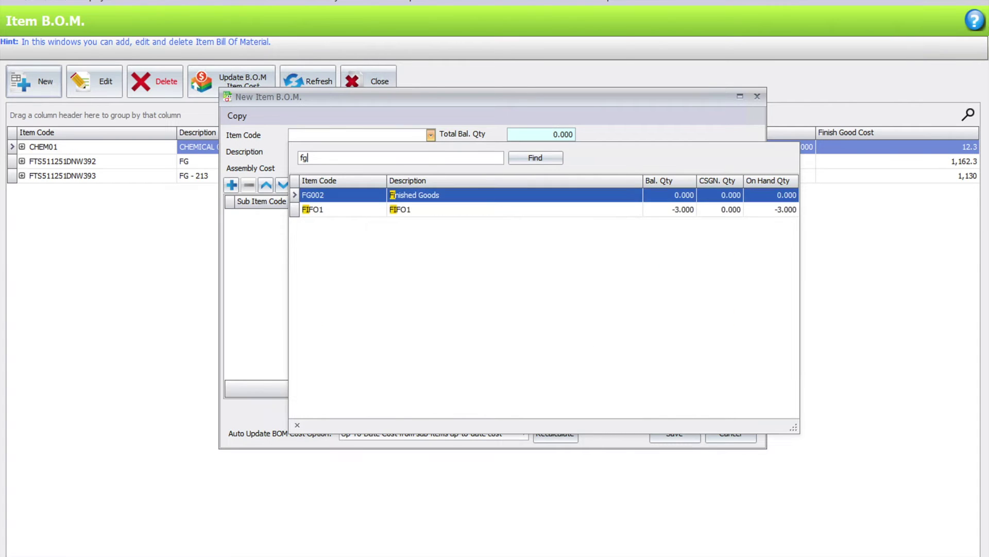
{"action": "type", "text": "g"}
{"action": "left_click", "coordinate": [340, 195]}
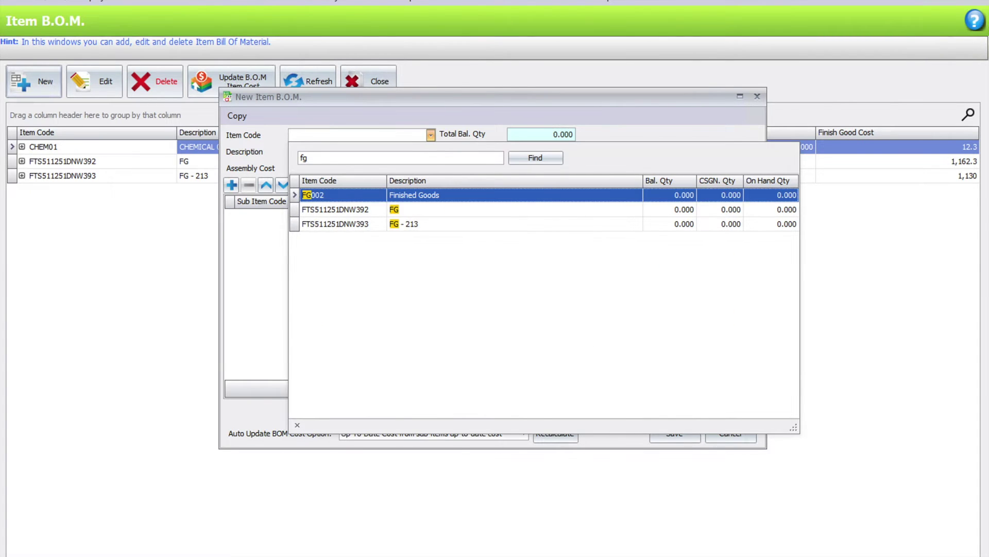
{"action": "left_click", "coordinate": [431, 135]}
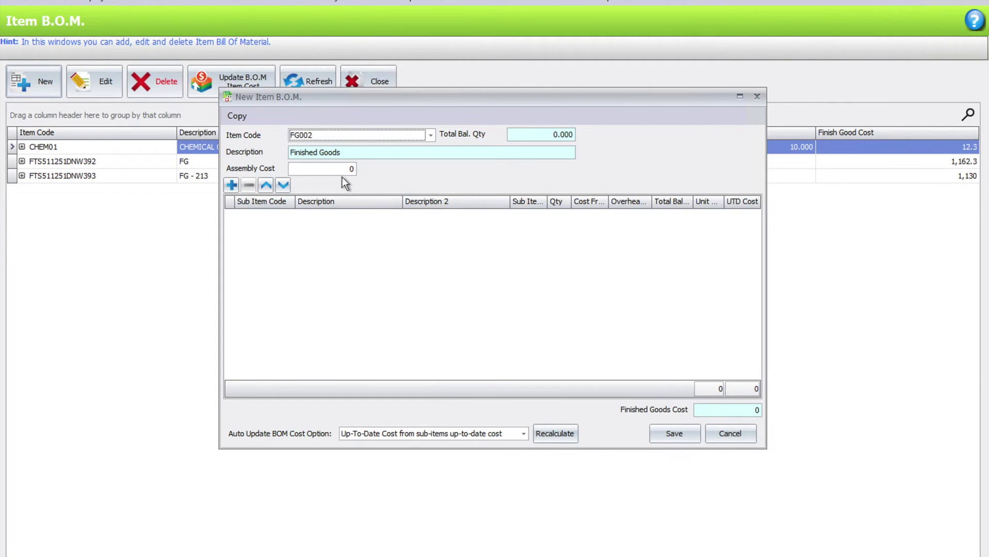
- Add three sub-item rows, picking RM001, RM002 and RM003 from the item lookup
{"action": "left_click", "coordinate": [232, 186]}
{"action": "left_click", "coordinate": [290, 216]}
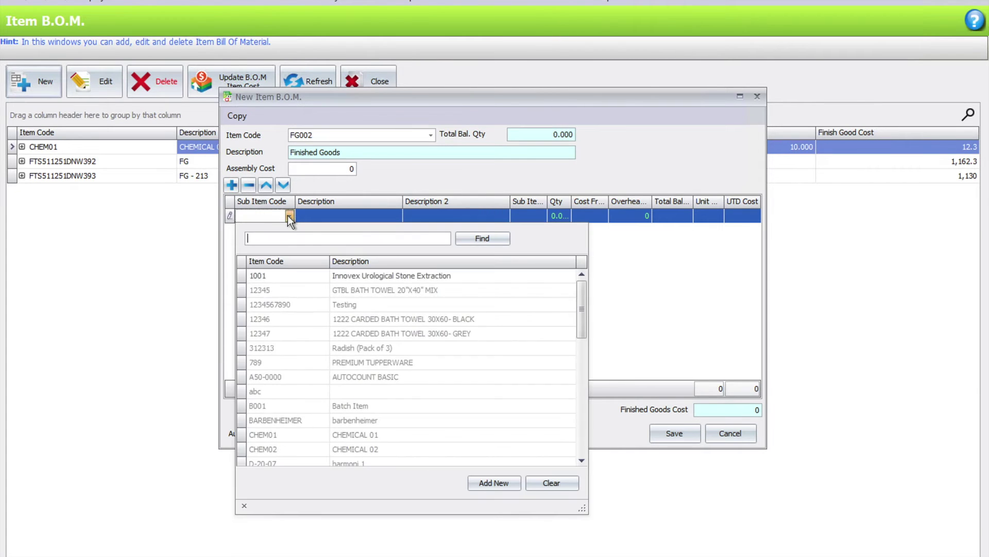
{"action": "type", "text": "ra"}
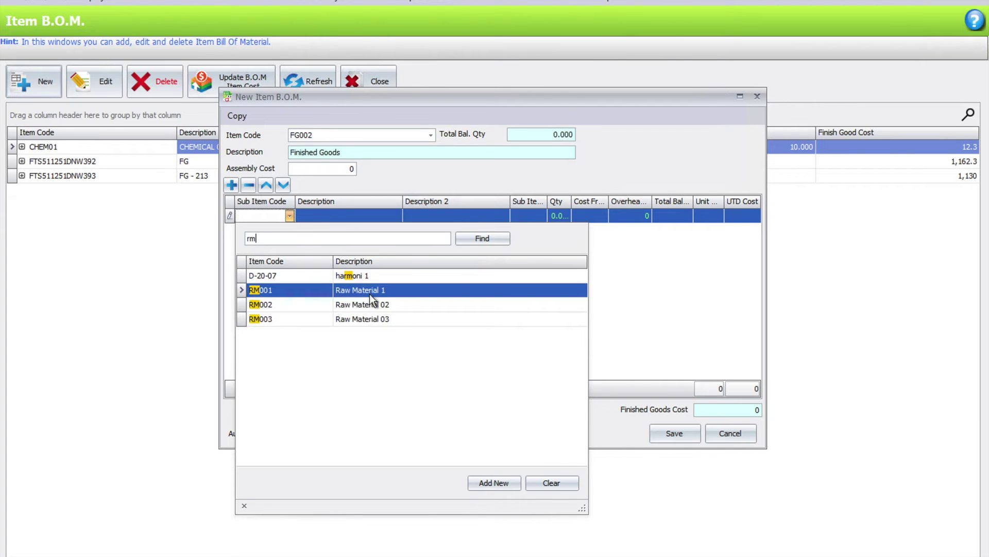
{"action": "left_click", "coordinate": [370, 294]}
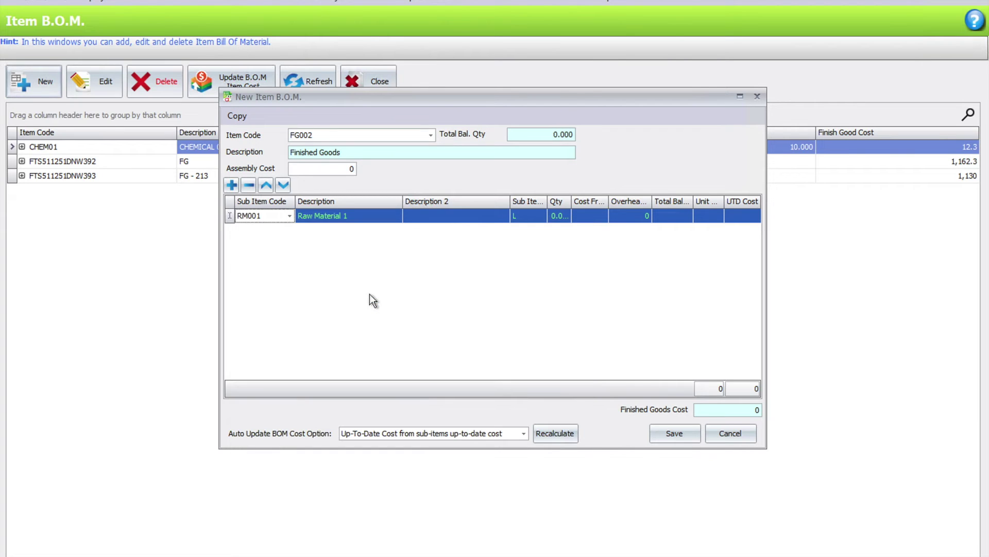
{"action": "left_click", "coordinate": [231, 185]}
{"action": "left_click", "coordinate": [289, 230]}
{"action": "type", "text": "r"}
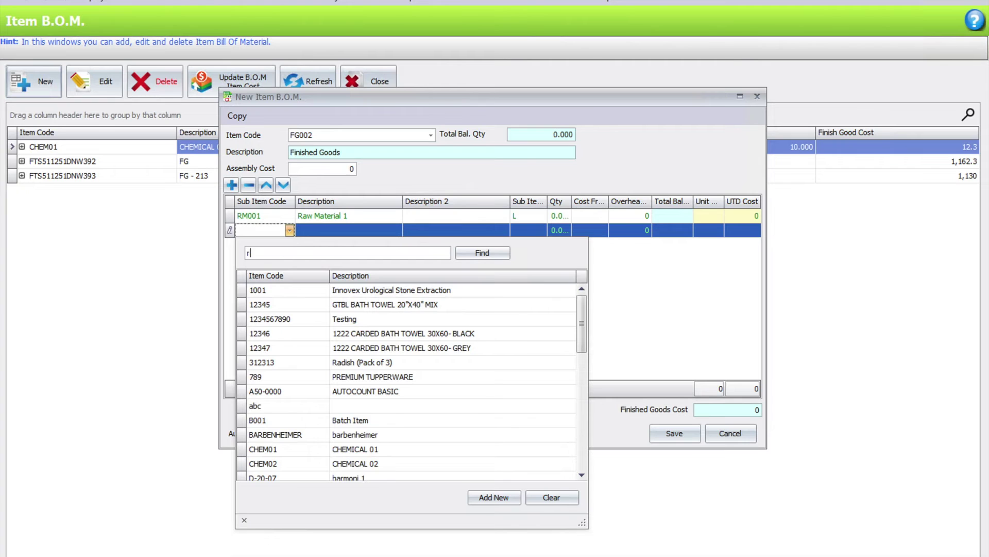
{"action": "type", "text": "m"}
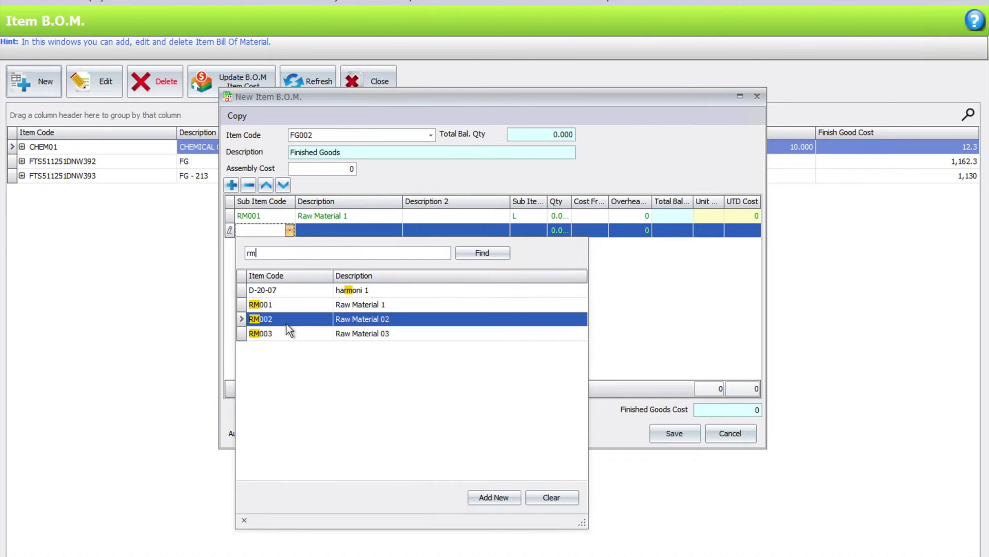
{"action": "left_click", "coordinate": [286, 321]}
{"action": "left_click", "coordinate": [231, 185]}
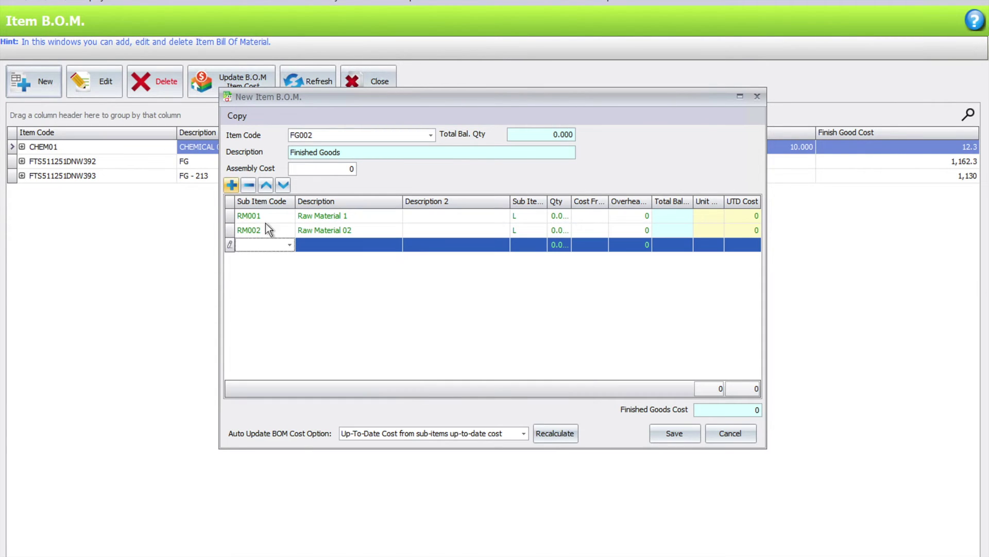
{"action": "left_click", "coordinate": [290, 245]}
{"action": "type", "text": "rm"}
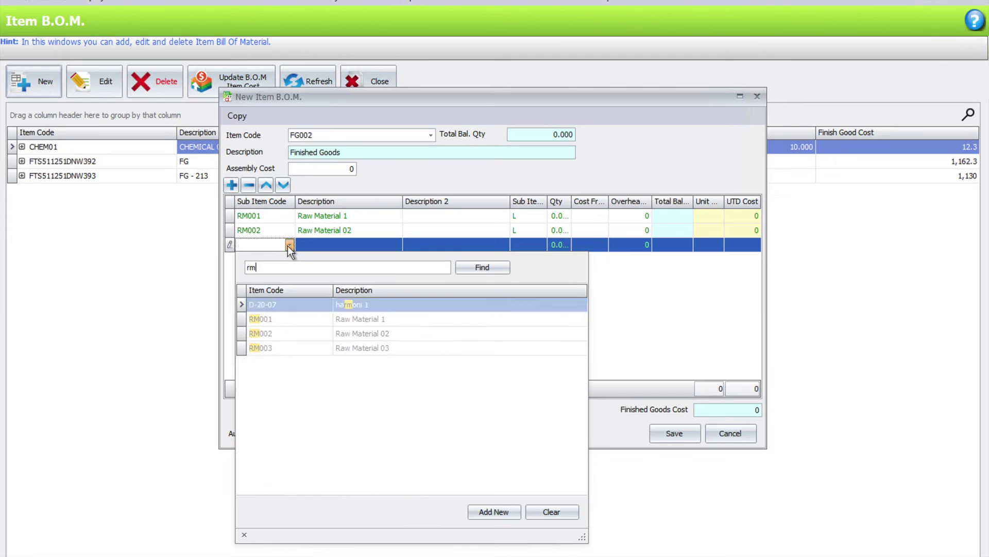
{"action": "left_click", "coordinate": [348, 352]}
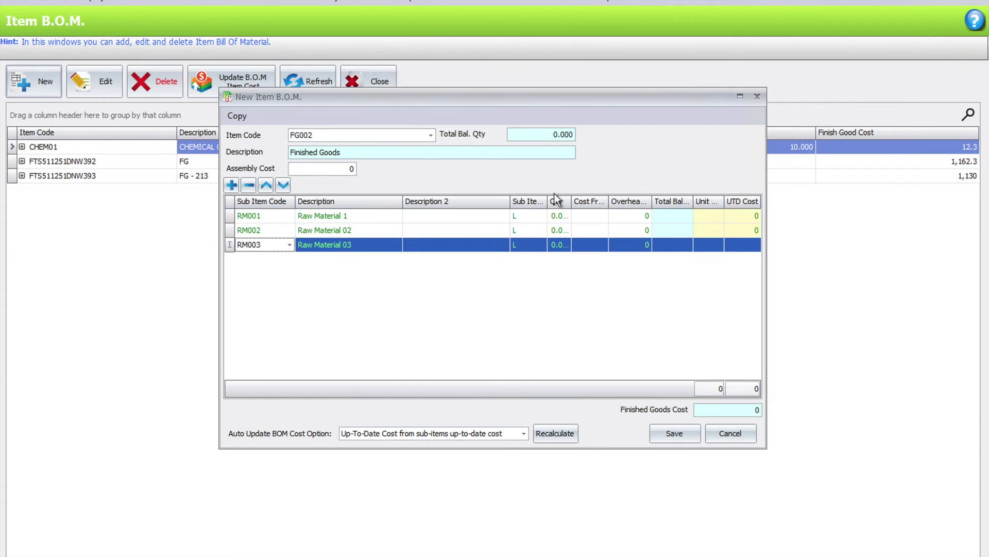
- Enter quantities .5, .3 and .4 for RM001, RM002 and RM003, then maximize the form
{"action": "left_click_drag", "start_coordinate": [572, 202], "coordinate": [589, 204]}
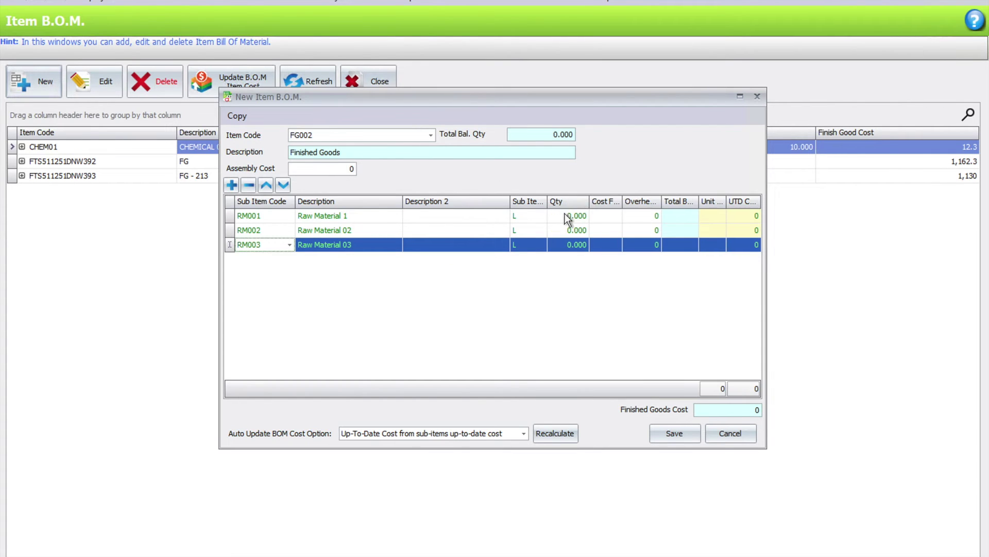
{"action": "left_click", "coordinate": [564, 216]}
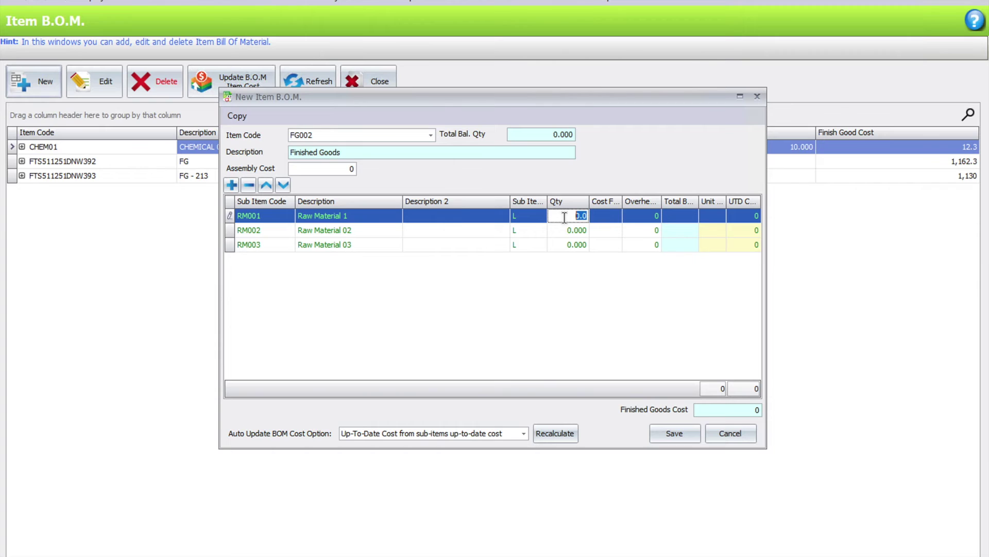
{"action": "type", "text": ".5"}
{"action": "key", "text": "Down"}
{"action": "type", "text": ".3"}
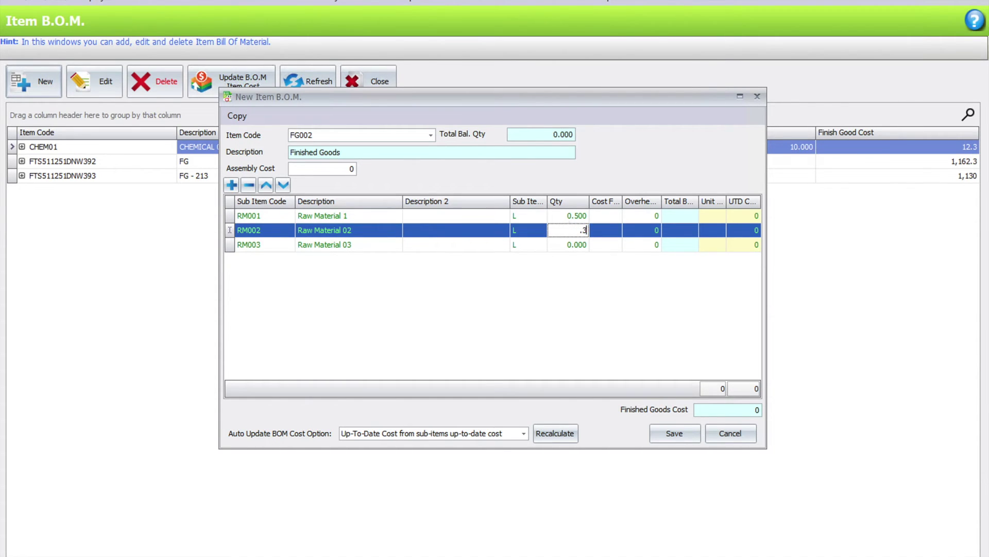
{"action": "key", "text": "Down"}
{"action": "type", "text": ".4"}
{"action": "key", "text": "Tab"}
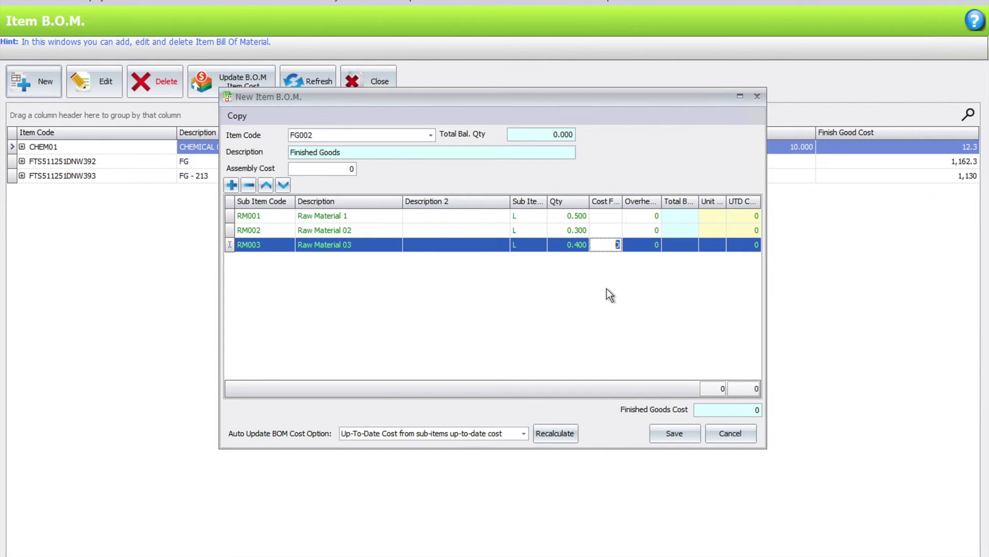
{"action": "left_click", "coordinate": [739, 97]}
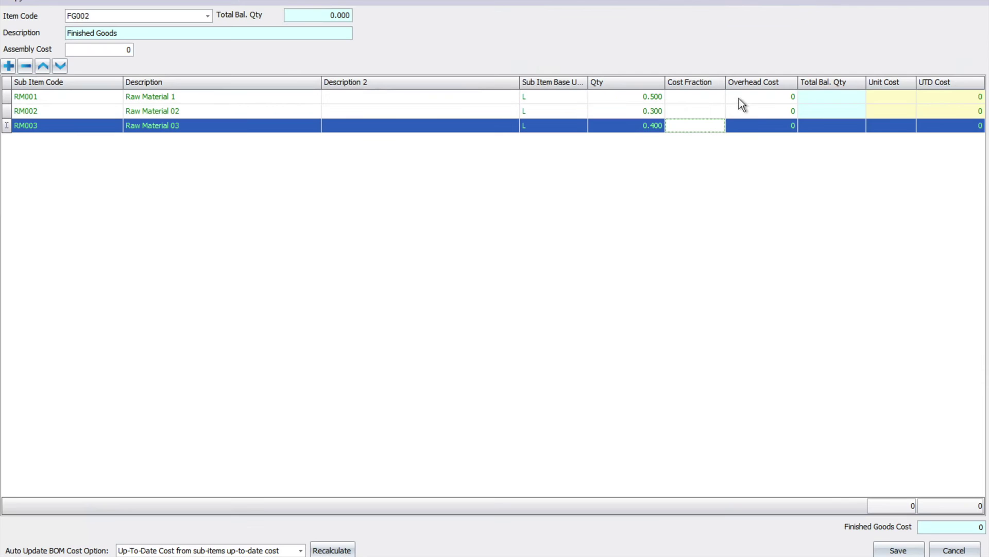
- Type cost fractions .33, .34 and .33 for RM001, RM002 and RM003
{"action": "left_click", "coordinate": [691, 98]}
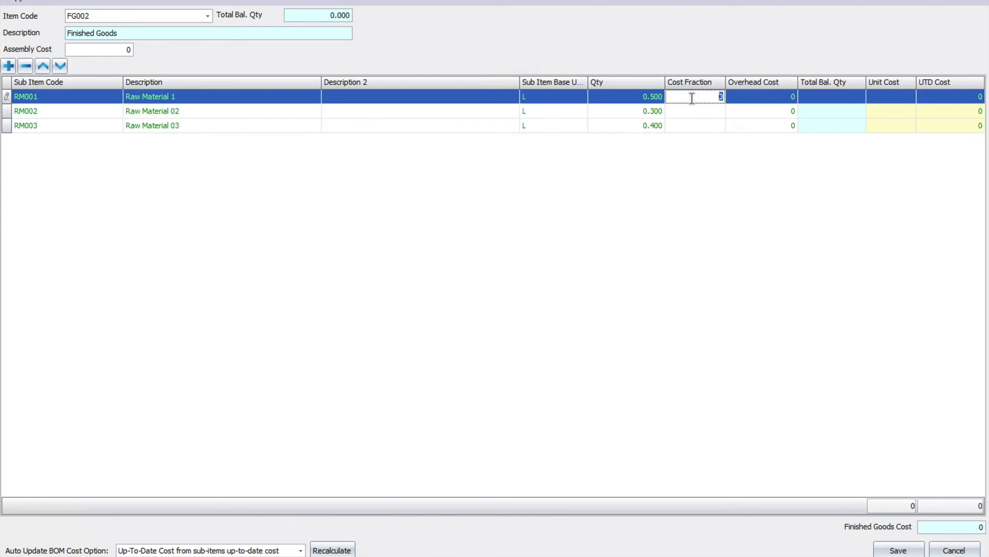
{"action": "type", "text": ".33"}
{"action": "left_click", "coordinate": [712, 110]}
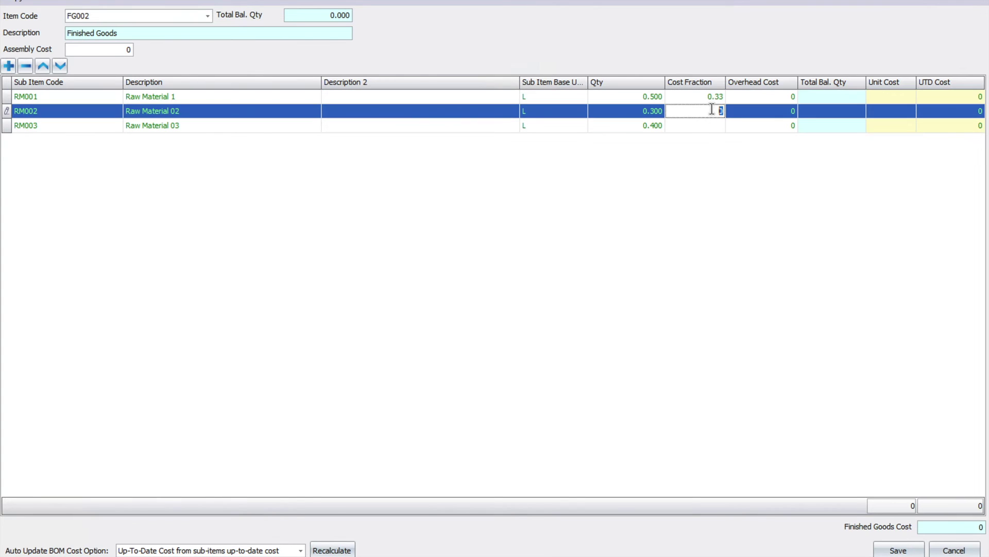
{"action": "type", "text": ".34"}
{"action": "left_click", "coordinate": [716, 125]}
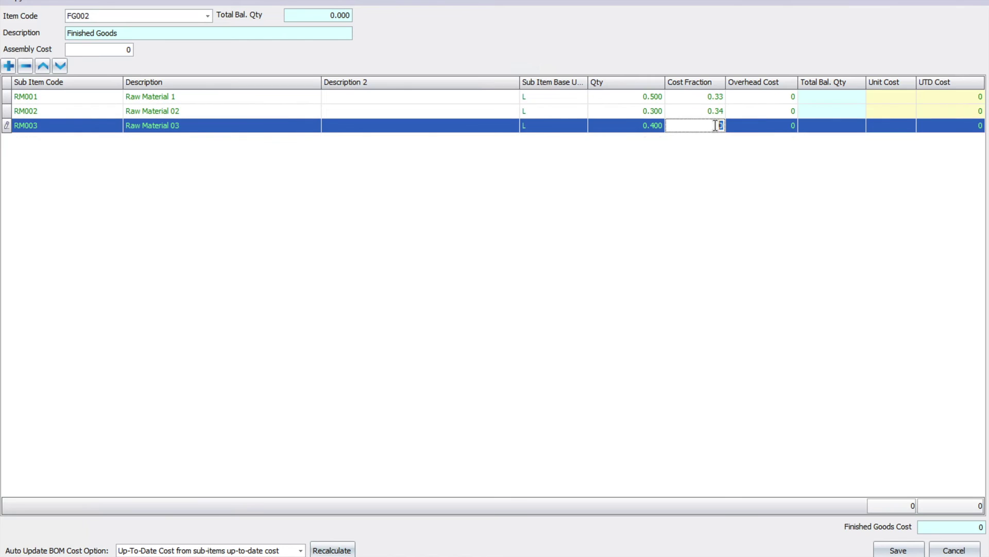
{"action": "type", "text": ".33"}
{"action": "key", "text": "Tab"}
- Re-enter the cost fractions as 33, 34 and 33, working up from RM003
{"action": "left_click", "coordinate": [716, 126]}
{"action": "type", "text": "22"}
{"action": "type", "text": "3"}
{"action": "key", "text": "Up"}
{"action": "type", "text": "34"}
{"action": "key", "text": "Up"}
{"action": "type", "text": "33"}
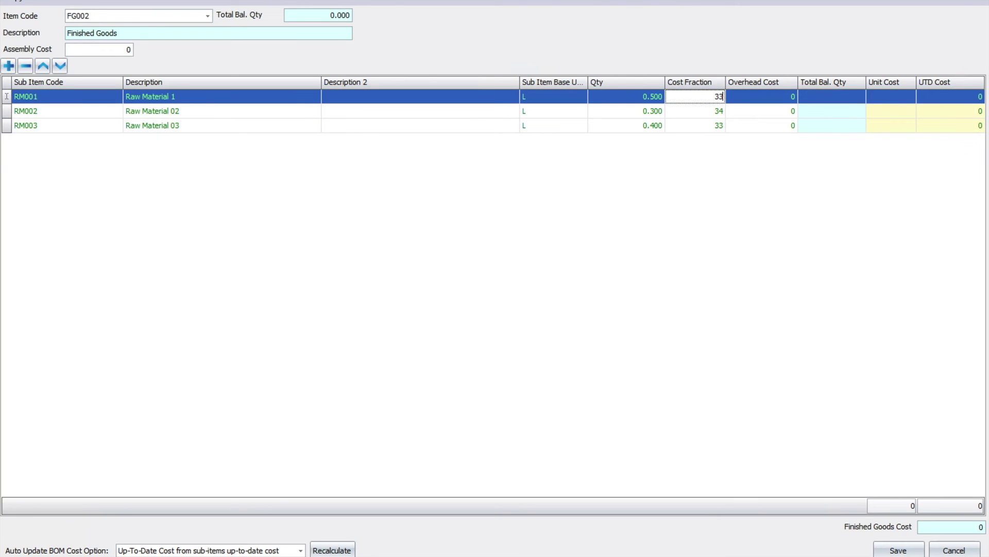
{"action": "key", "text": "Tab"}
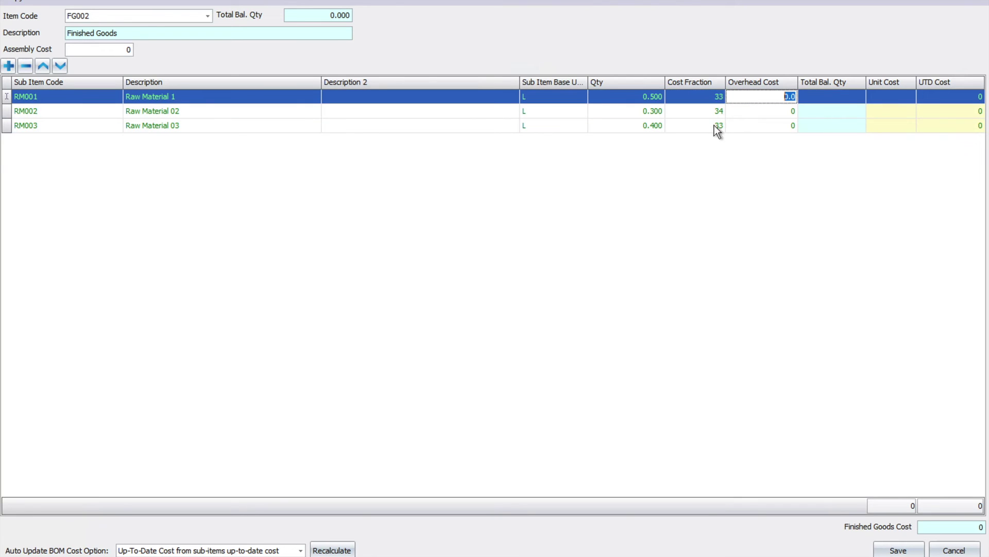
{"action": "left_click", "coordinate": [287, 553]}
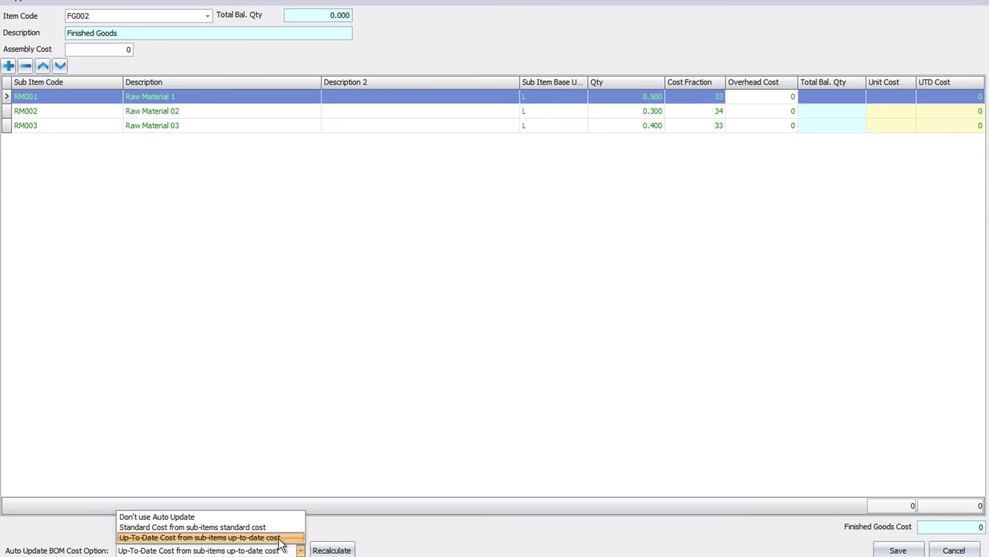
{"action": "left_click", "coordinate": [279, 537]}
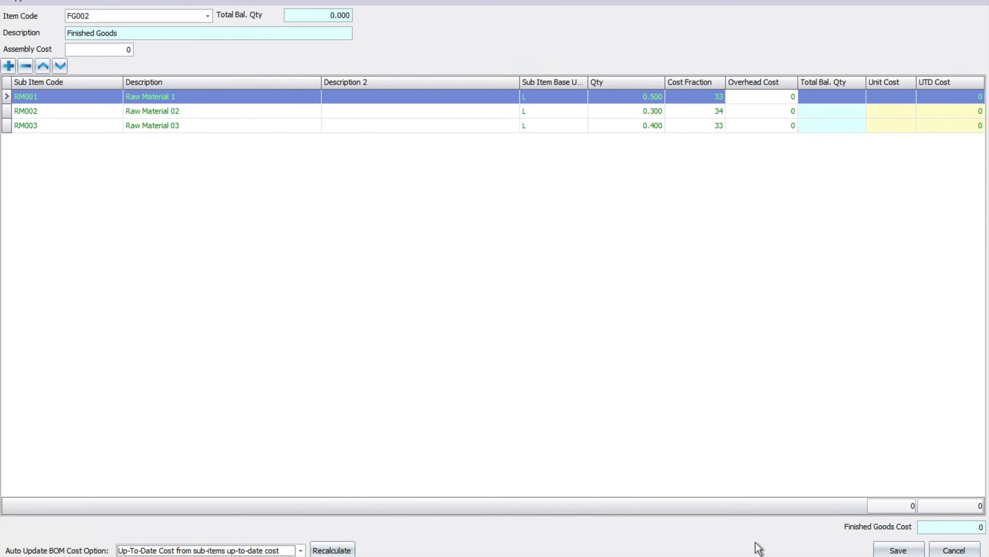
{"action": "left_click", "coordinate": [898, 550]}
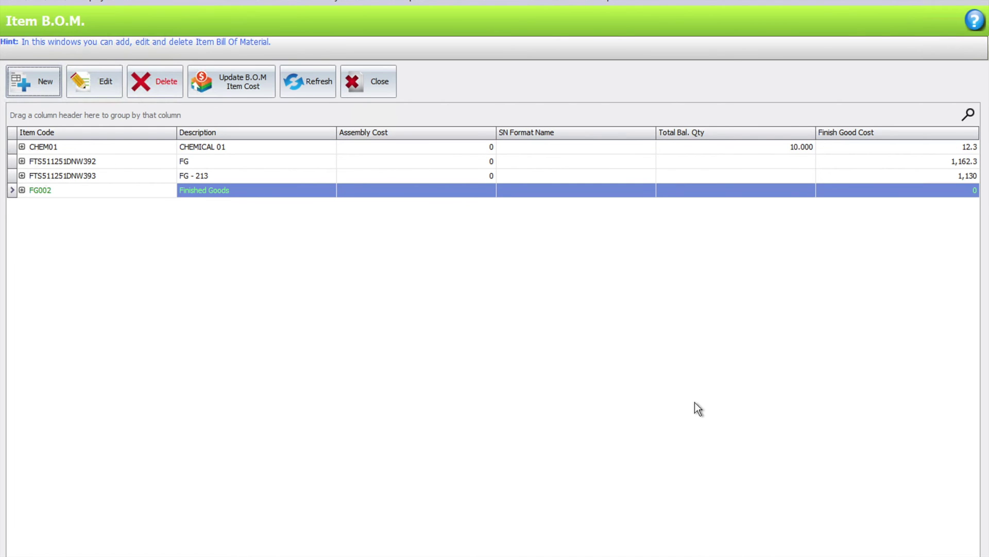